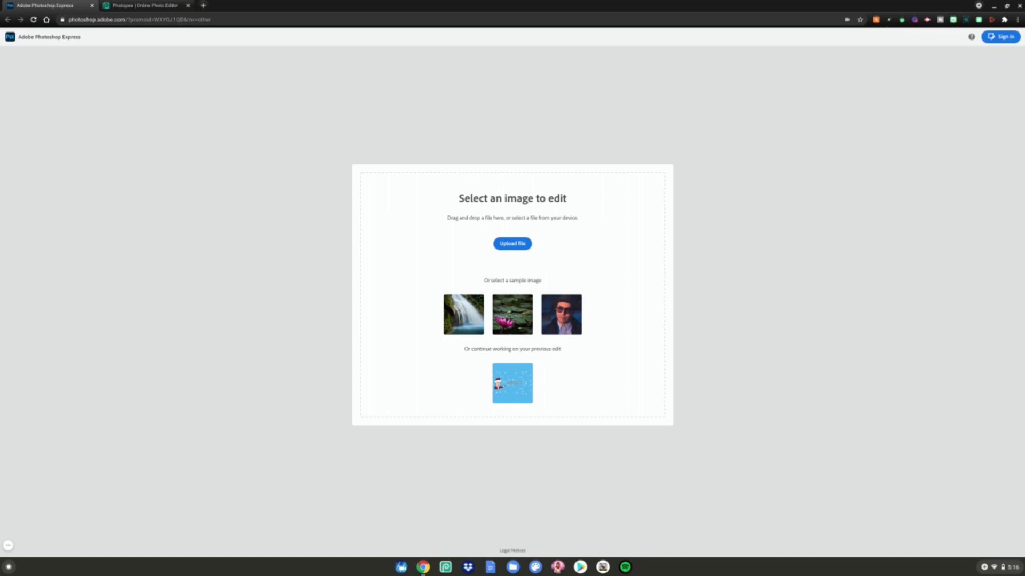
Open the hat-and-sunglasses sample portrait in the Photoshop Express editor
left_click(143, 5)
left_click(66, 4)
left_click(563, 319)
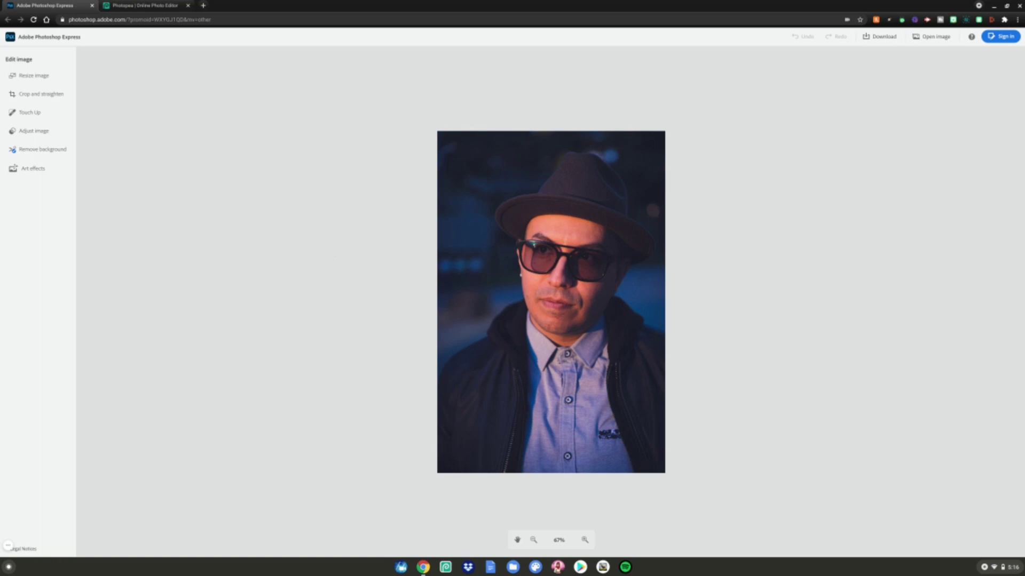
Resize the portrait down to 845 × 1267 px and apply it
left_click(57, 78)
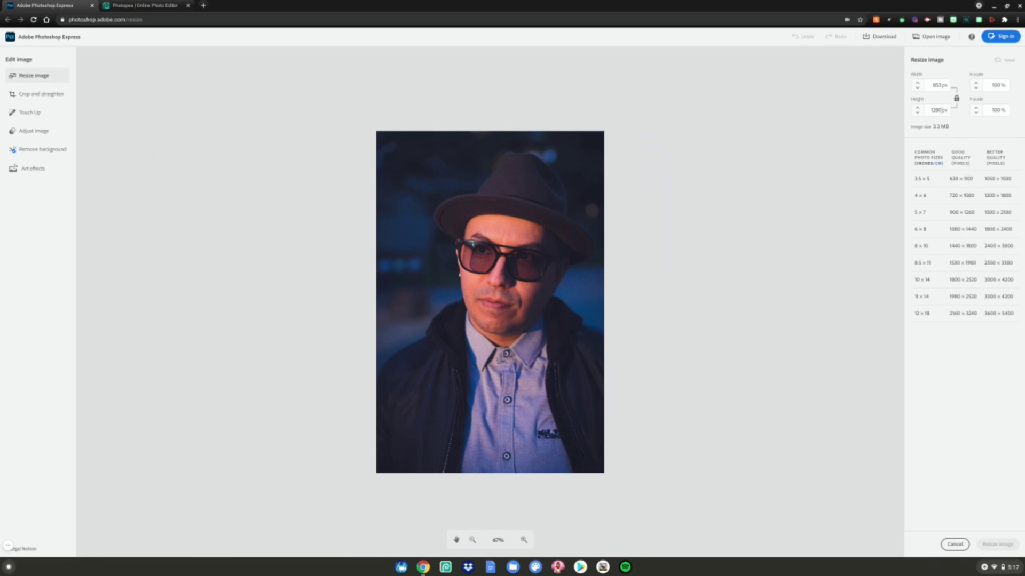
left_click(917, 112)
left_click(916, 112)
left_click(917, 113)
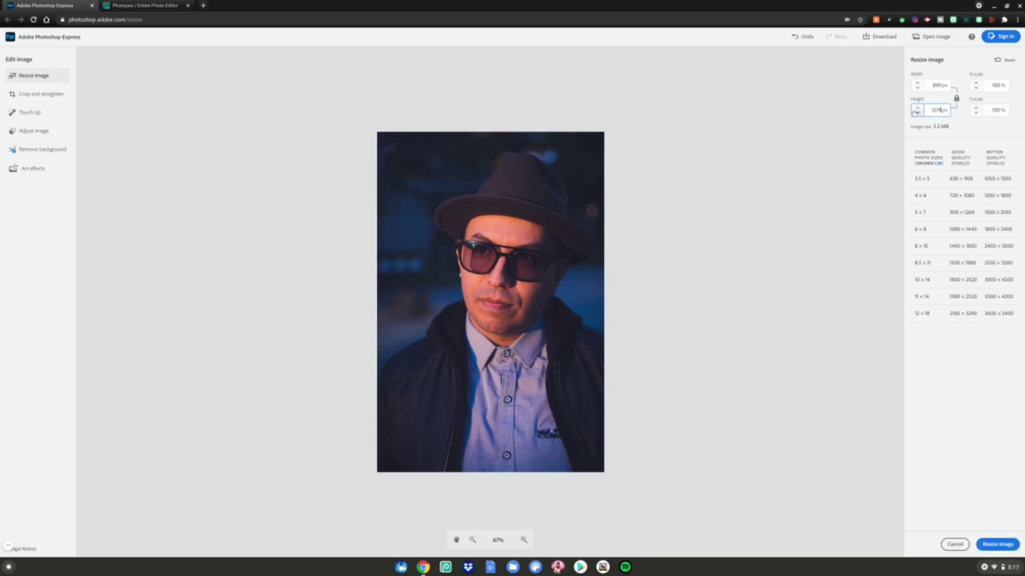
left_click(917, 113)
left_click(917, 88)
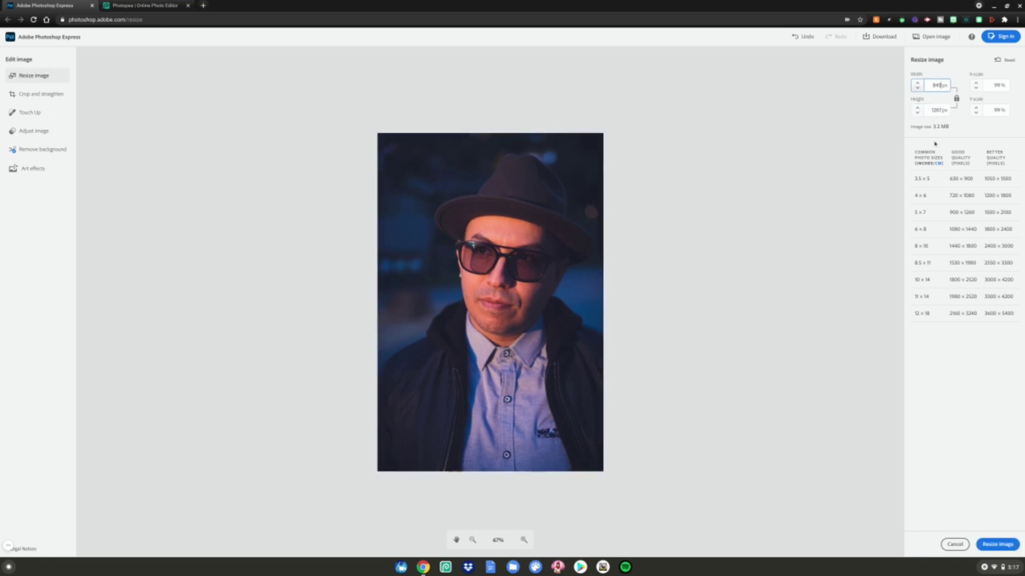
left_click(998, 544)
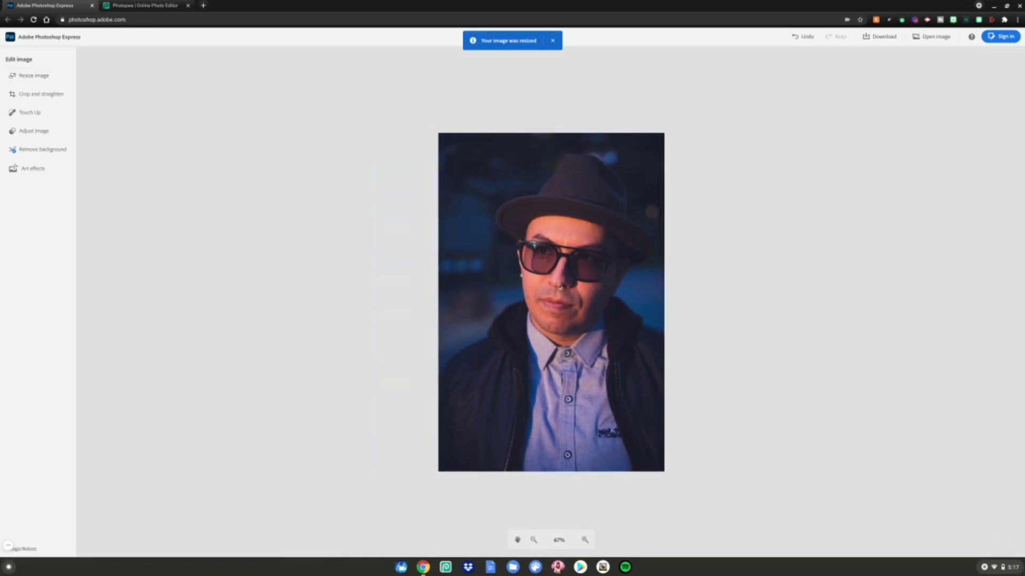
Try the Cartoon art effect and Remove background, dismissing both sign-in prompts
left_click(41, 171)
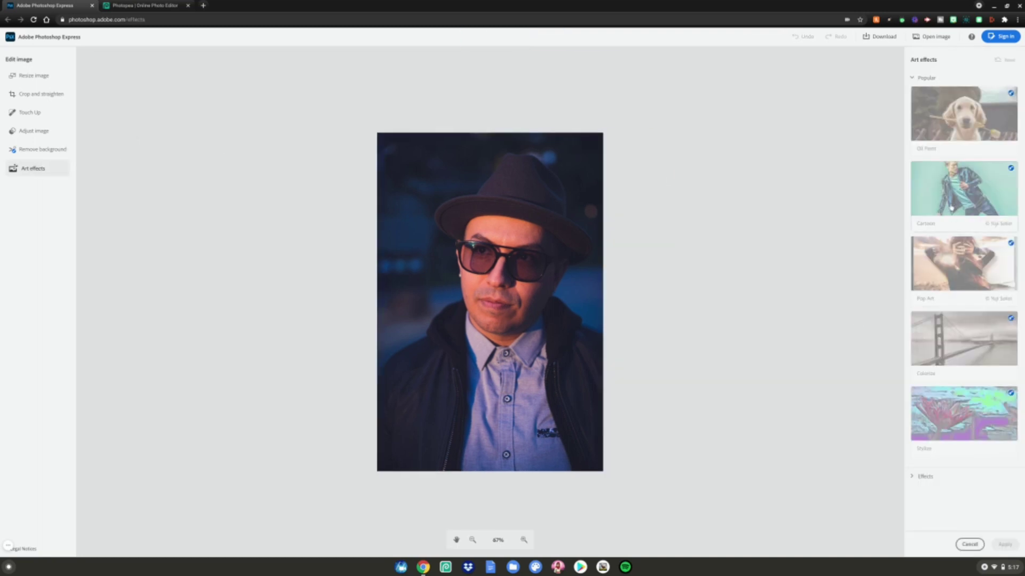
left_click(951, 208)
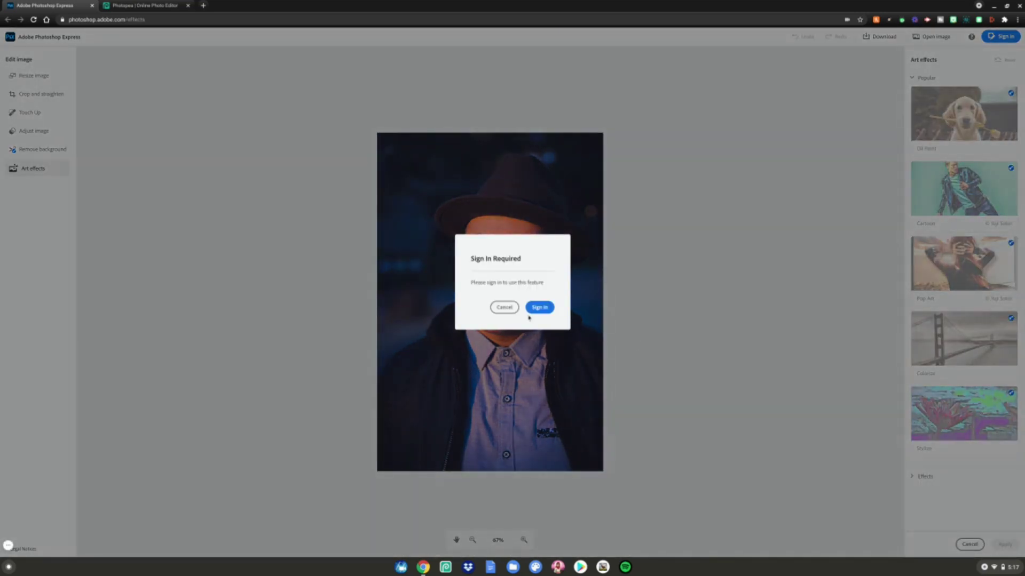
left_click(504, 307)
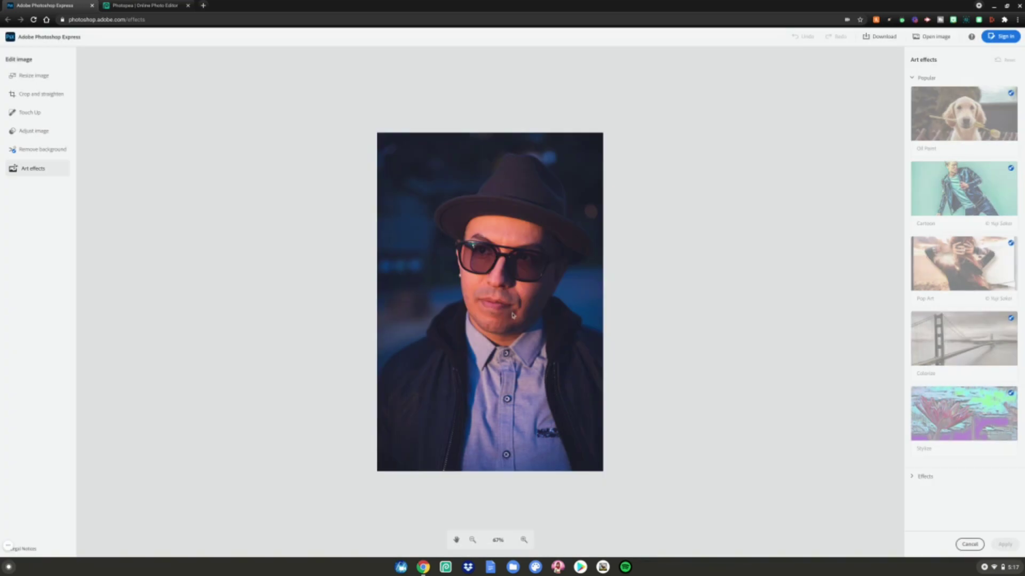
left_click(42, 151)
left_click(503, 307)
left_click(48, 133)
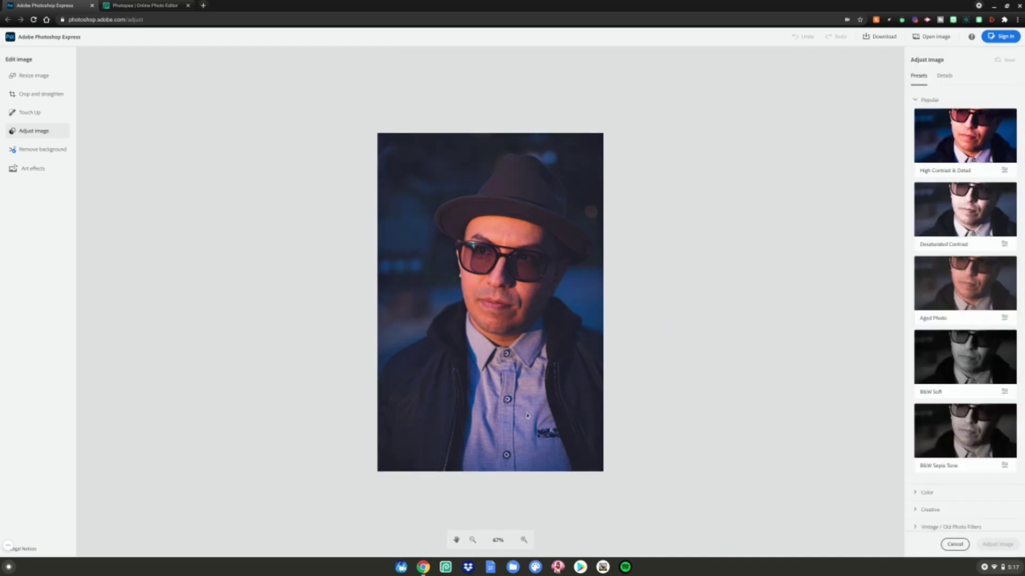
Apply B&W Soft at about 52% amount and raise Exposure and Whites
left_click(951, 366)
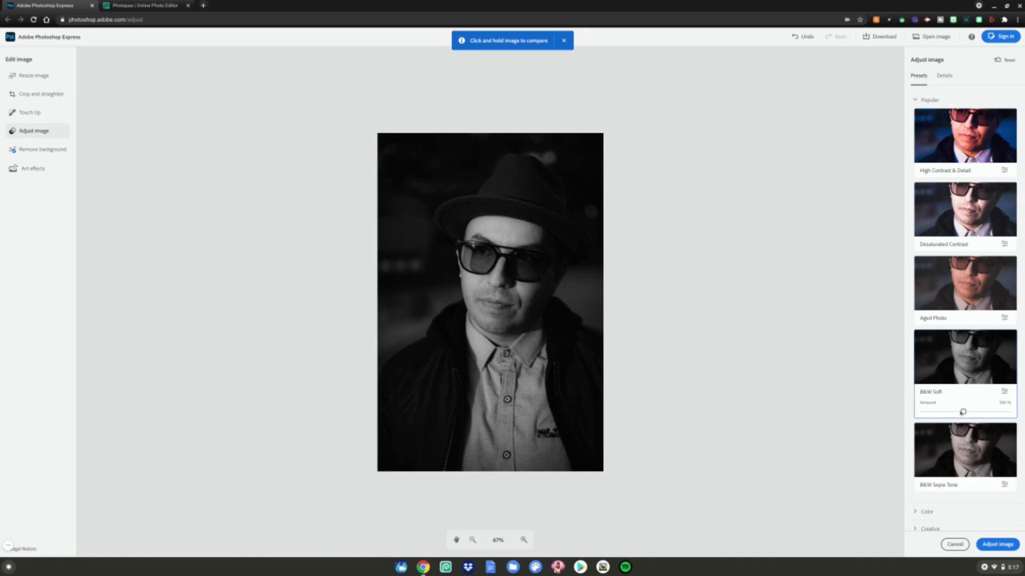
left_click_drag(963, 412, 941, 412)
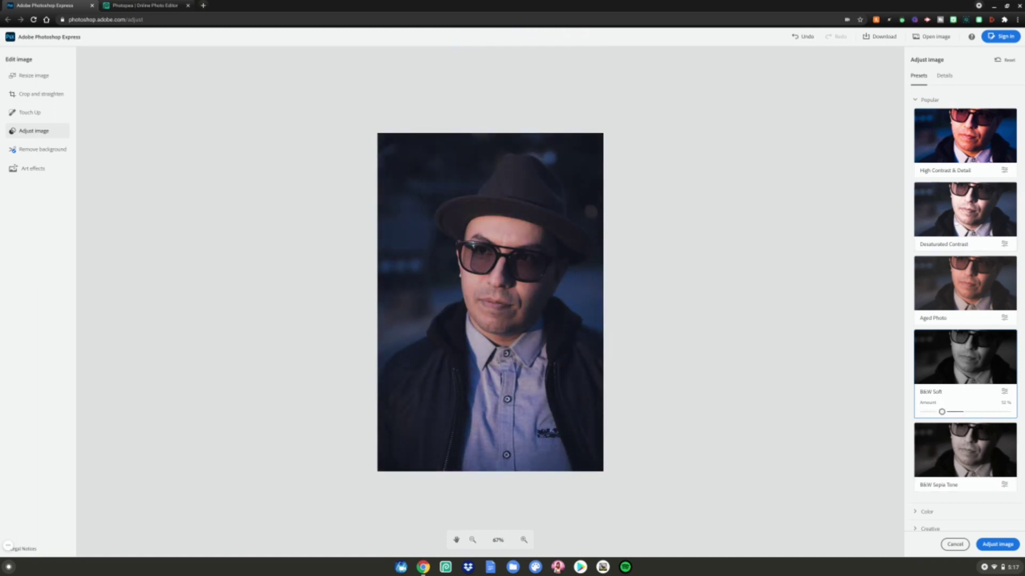
left_click(941, 80)
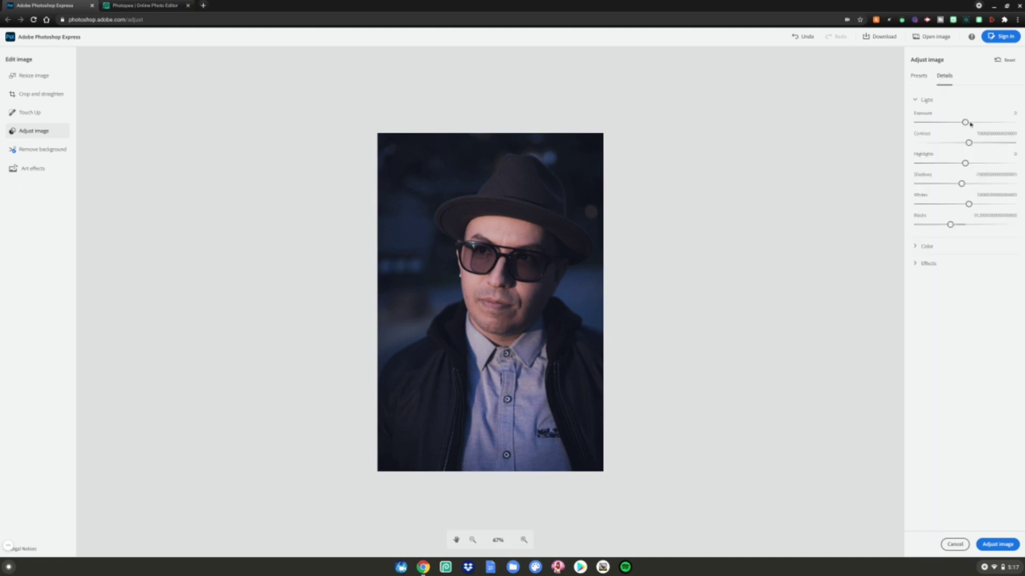
left_click_drag(965, 122, 961, 143)
left_click_drag(969, 204, 939, 225)
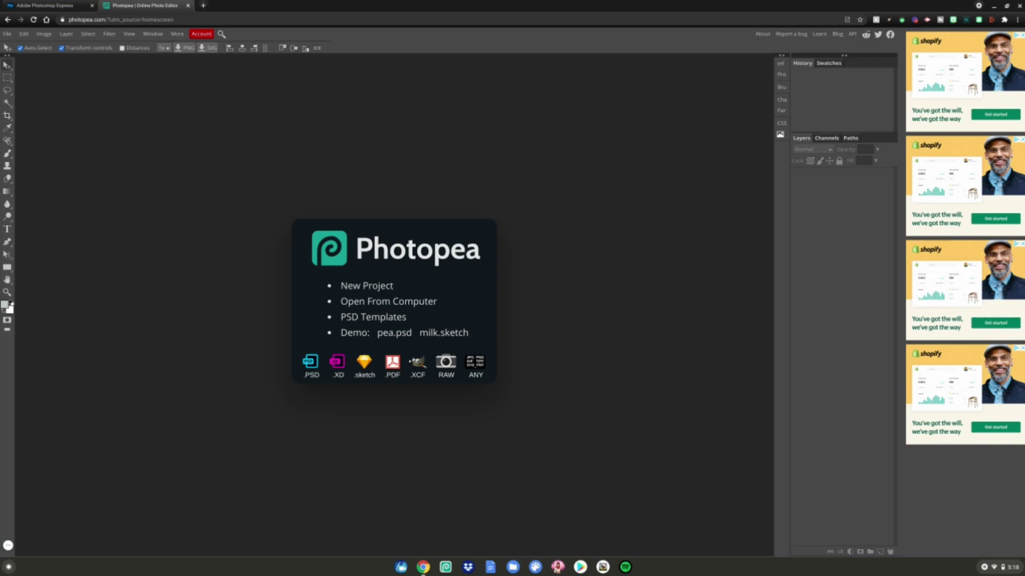
Create a new 1500 × 500 project from the Twitter Header preset
left_click(367, 286)
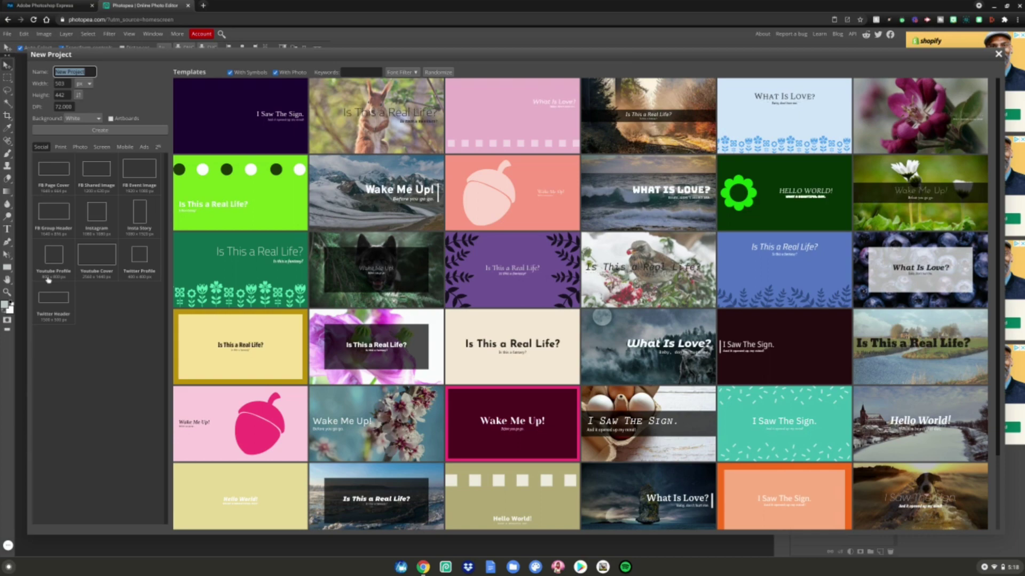
left_click(53, 297)
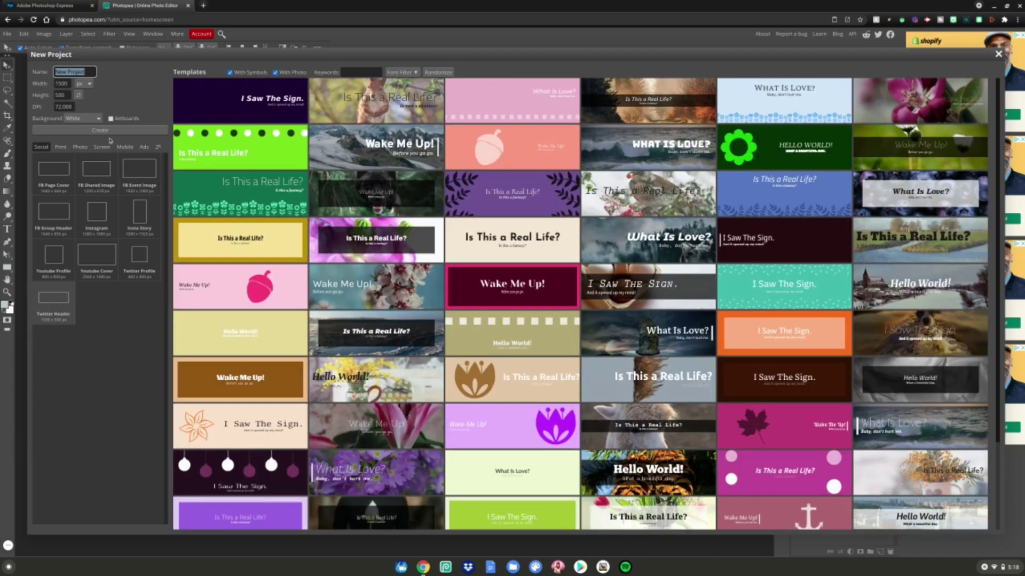
left_click(111, 131)
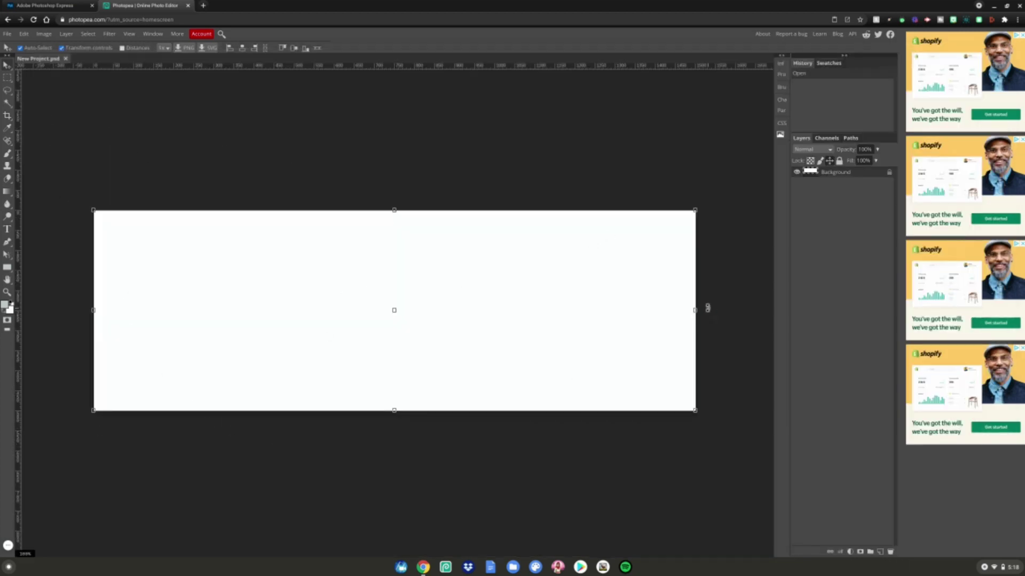
Add a cyan Color Fill layer covering the whole header
left_click(851, 551)
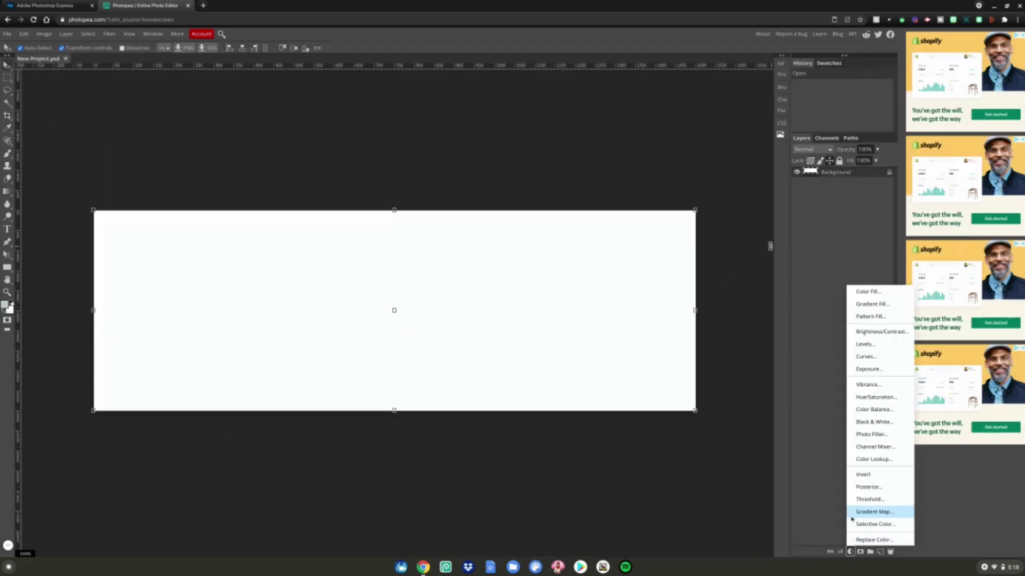
left_click(867, 292)
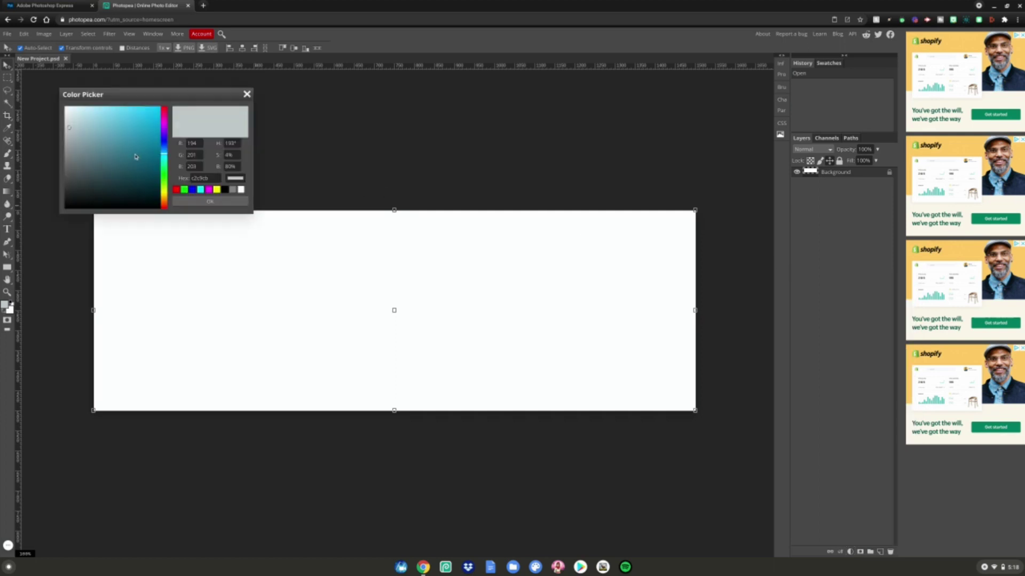
left_click_drag(136, 156, 155, 111)
left_click(198, 202)
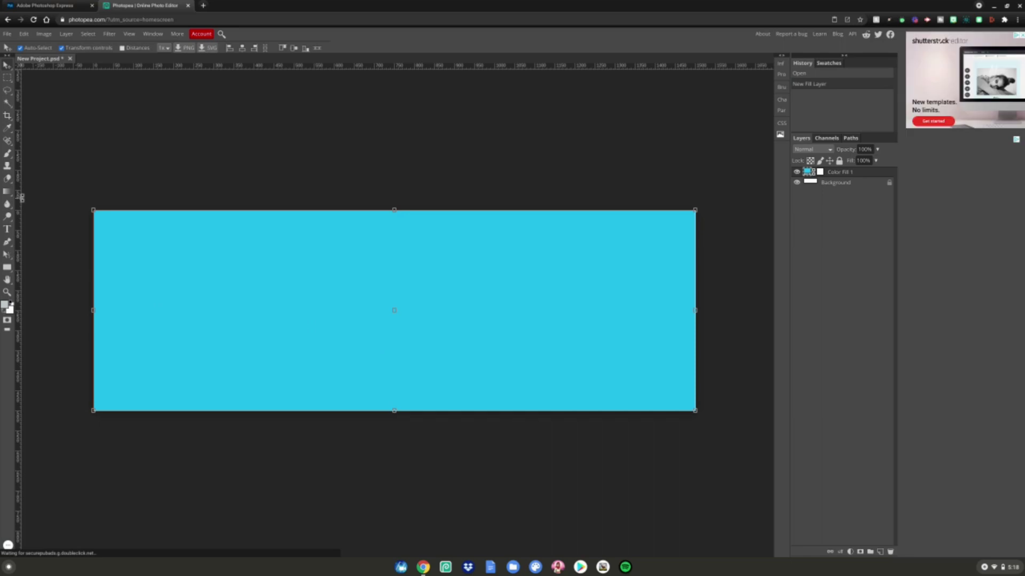
Type 'HEY GUYS TUTORIAL' on the banner and greatly enlarge its font size
left_click(7, 228)
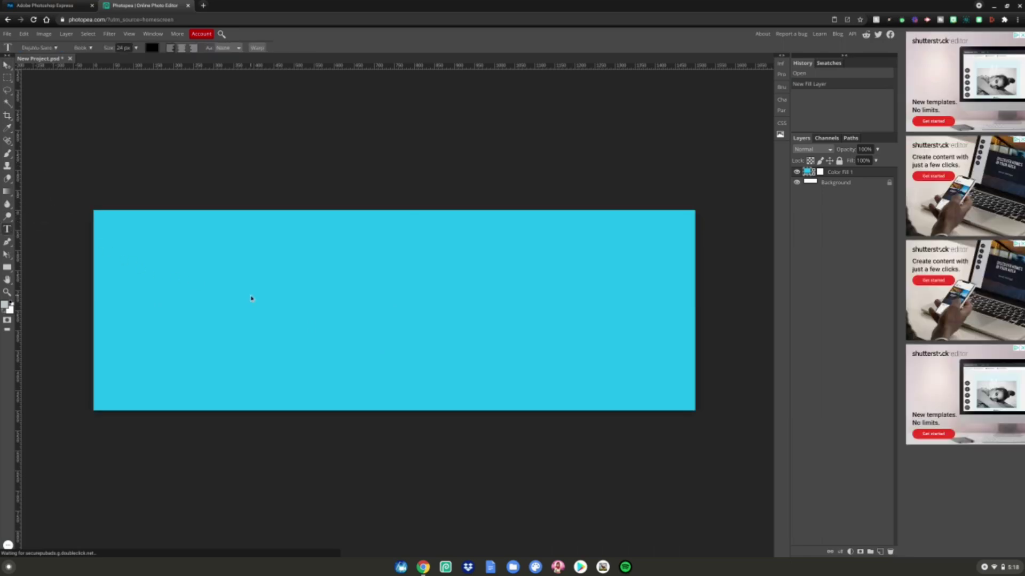
left_click(252, 298)
type("HEY")
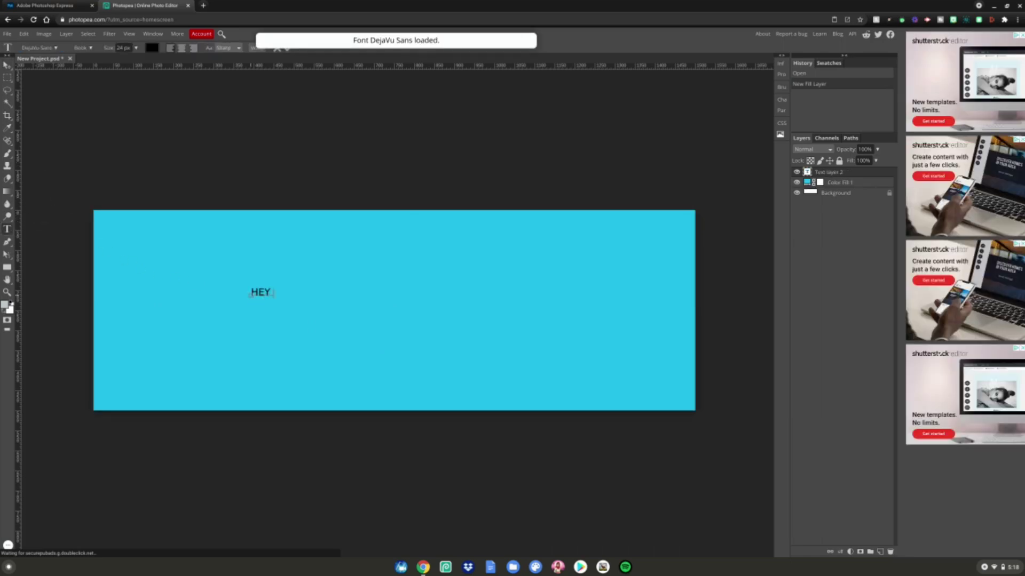
type(" GUYS TUTORIAL")
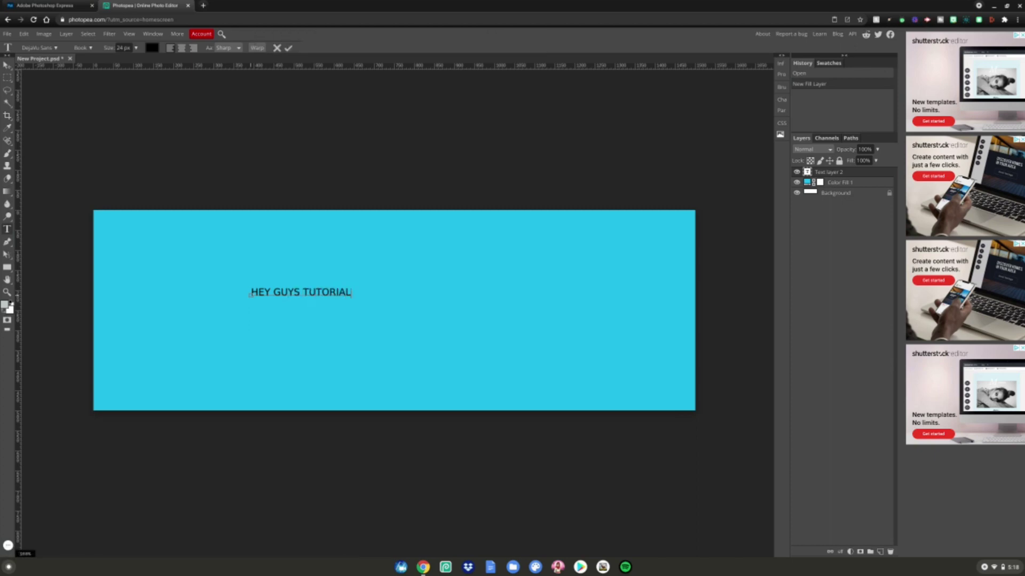
left_click(7, 65)
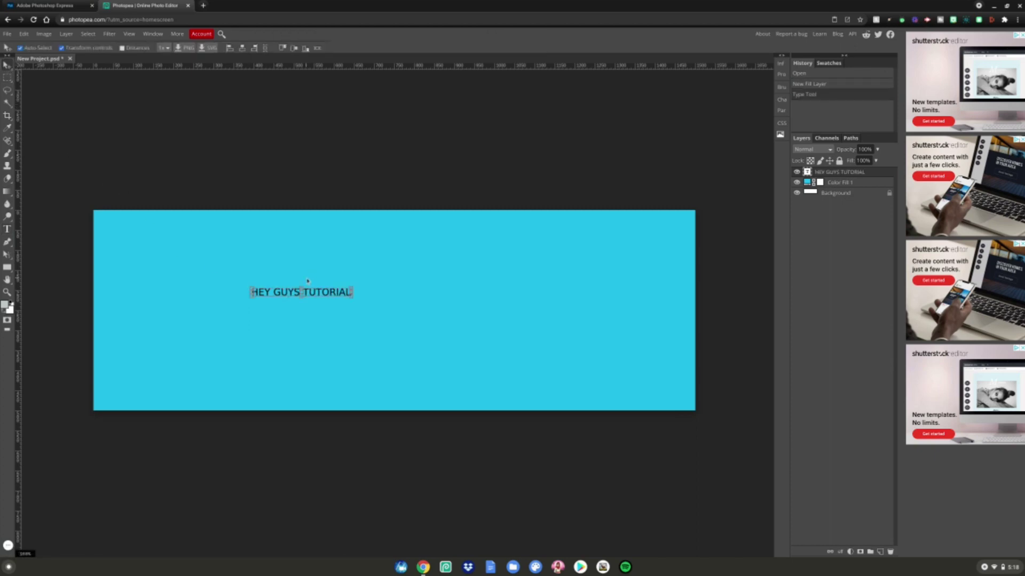
key("t")
triple_click(319, 300)
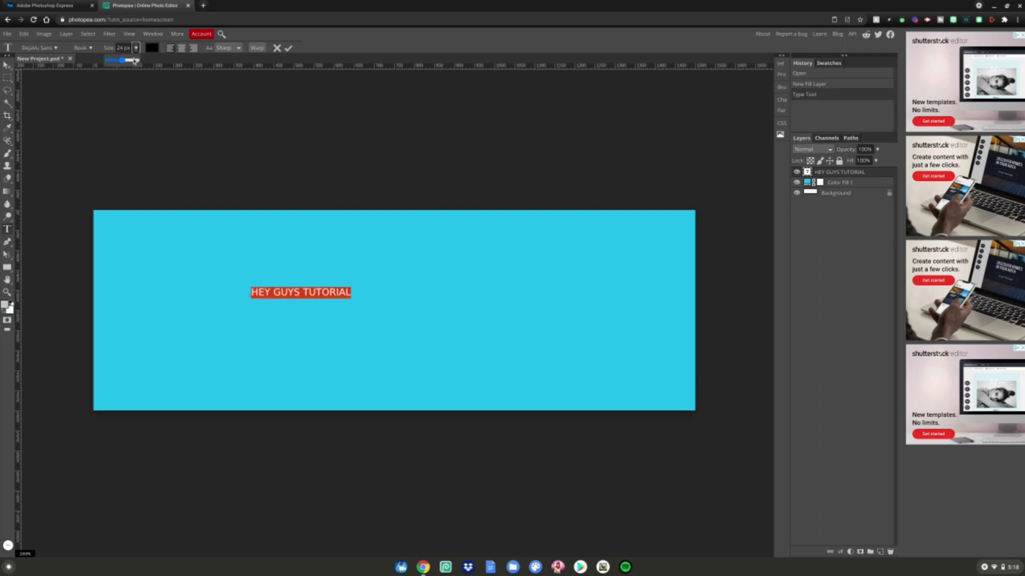
left_click_drag(138, 49, 160, 59)
left_click(7, 65)
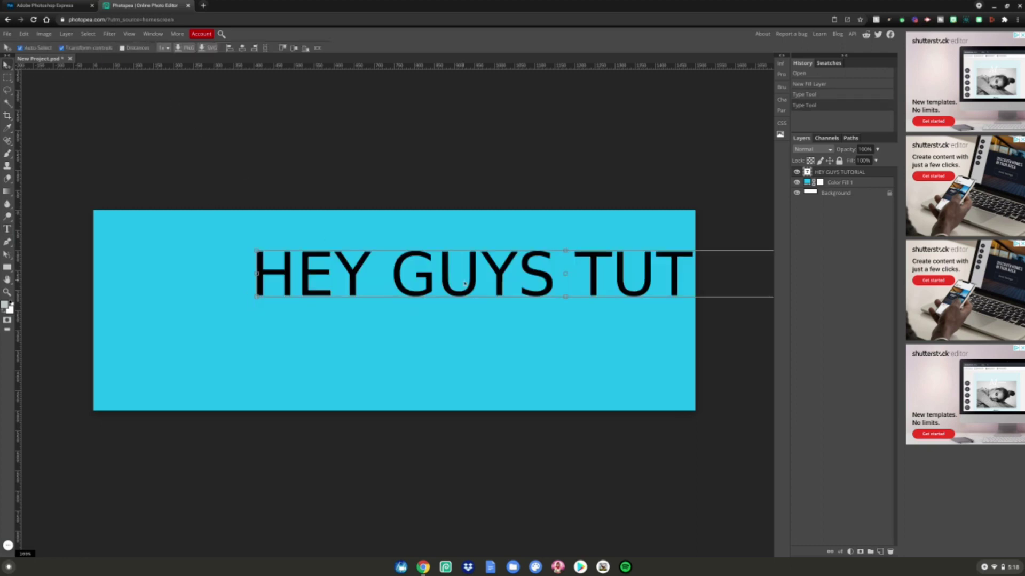
Move and scale the text so it sits centred across the cyan banner
left_click_drag(465, 284, 293, 321)
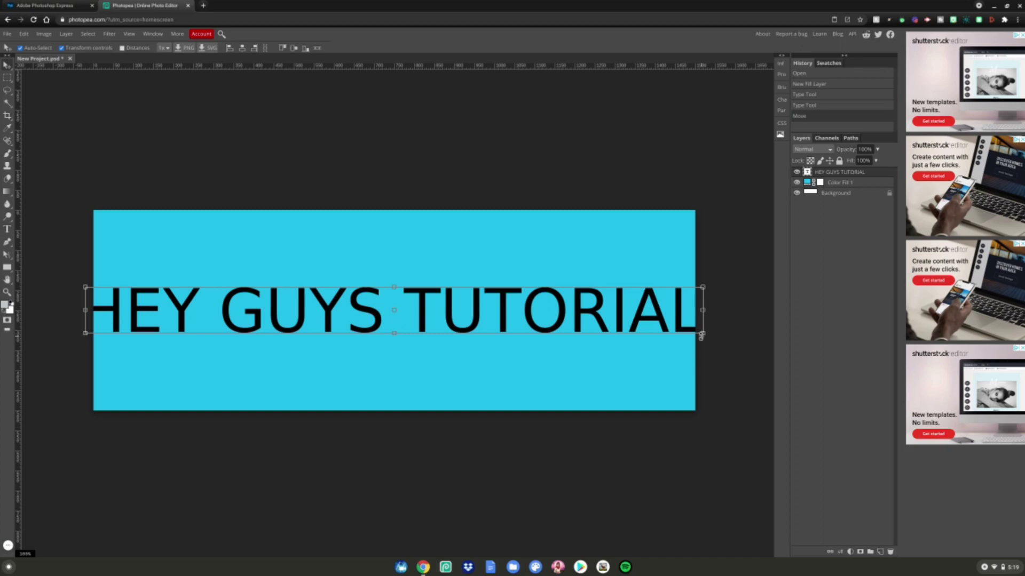
left_click_drag(703, 333, 550, 323)
left_click_drag(496, 304, 577, 308)
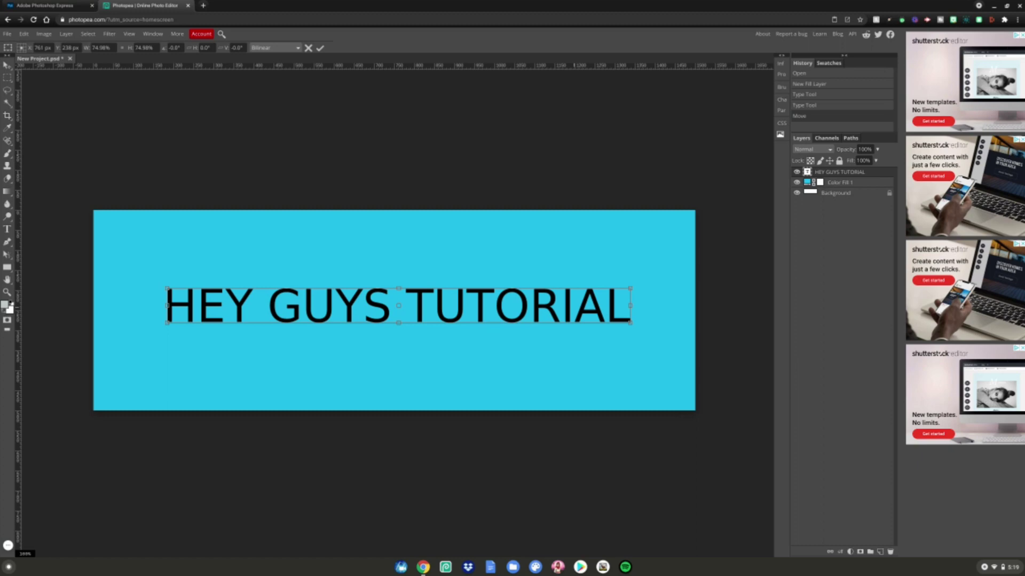
left_click(75, 5)
left_click(144, 5)
left_click(79, 3)
left_click(144, 6)
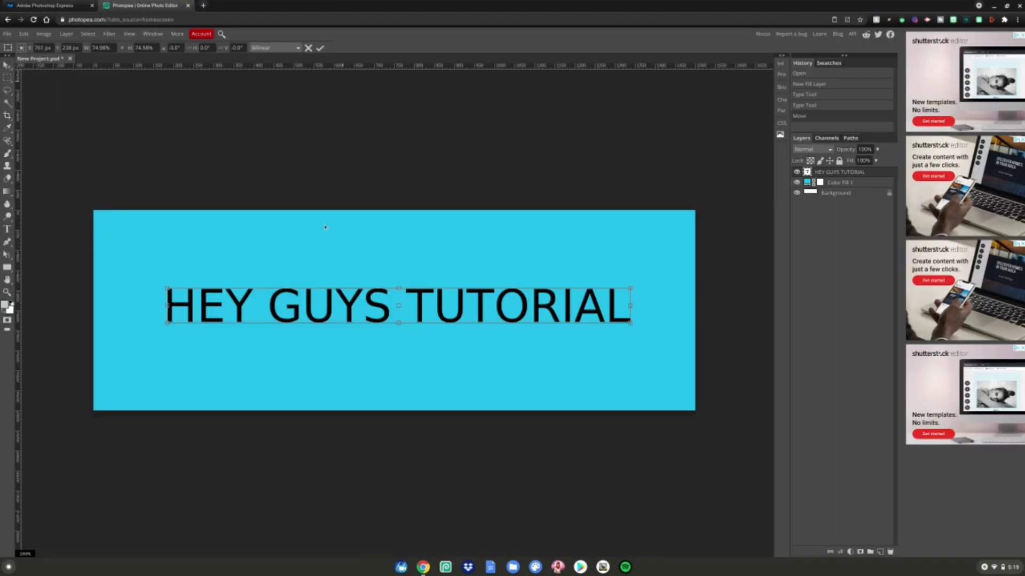